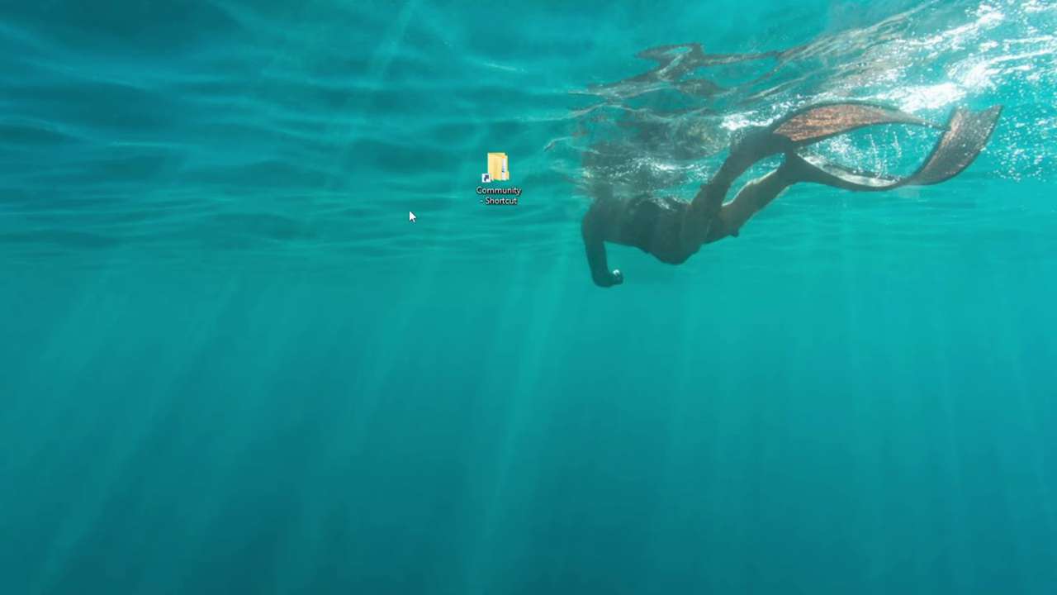
Go from the Community folder shortcut to the LocalCache folder and open its UserCfg file in Notepad++
{"action": "double_click", "coordinate": [498, 174]}
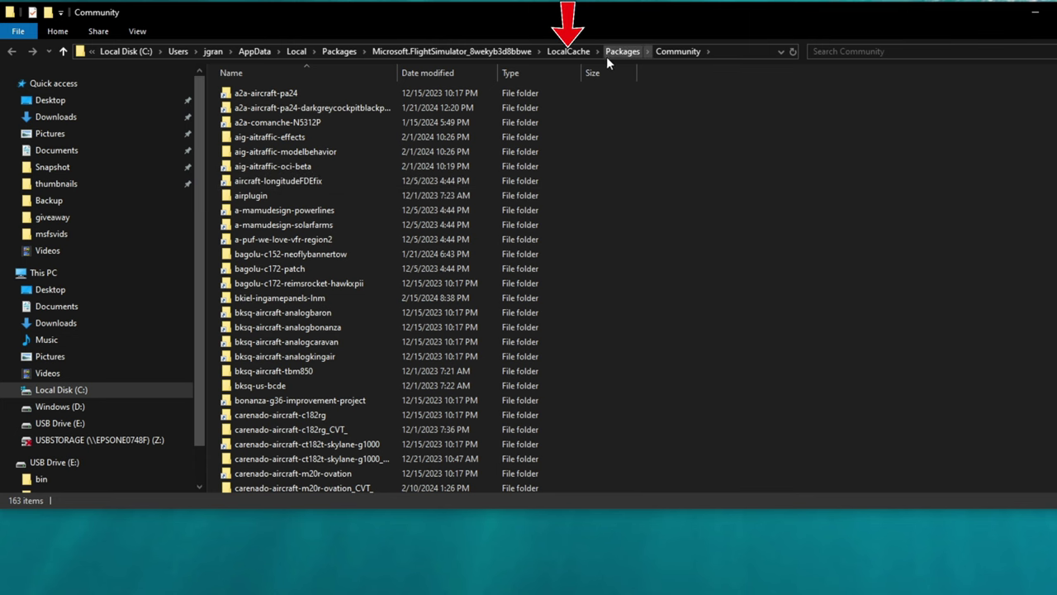
{"action": "left_click", "coordinate": [566, 52]}
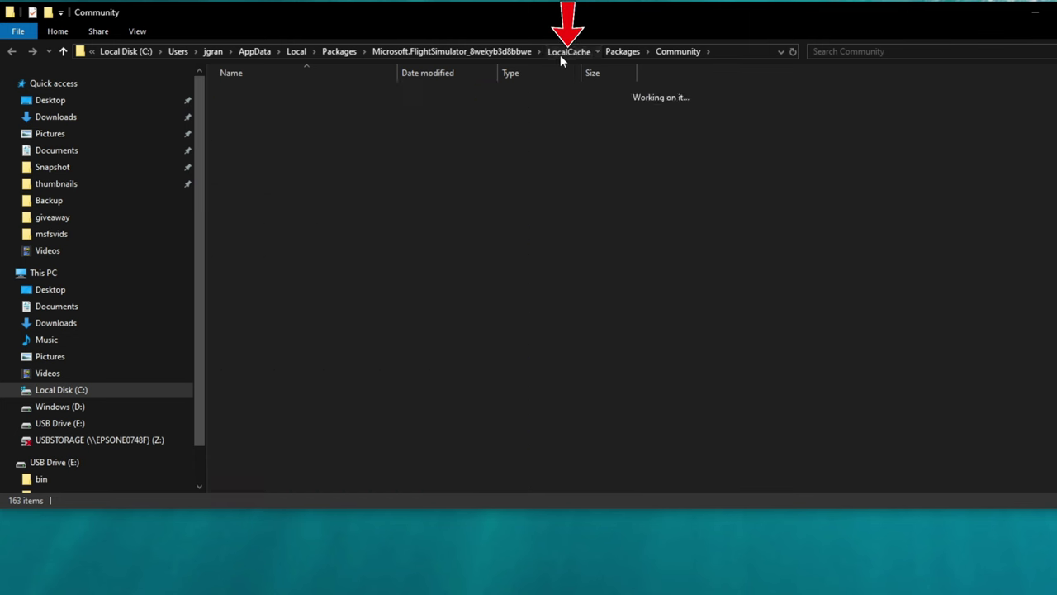
{"action": "scroll", "coordinate": [424, 142], "scroll_direction": "down", "scroll_amount": 3}
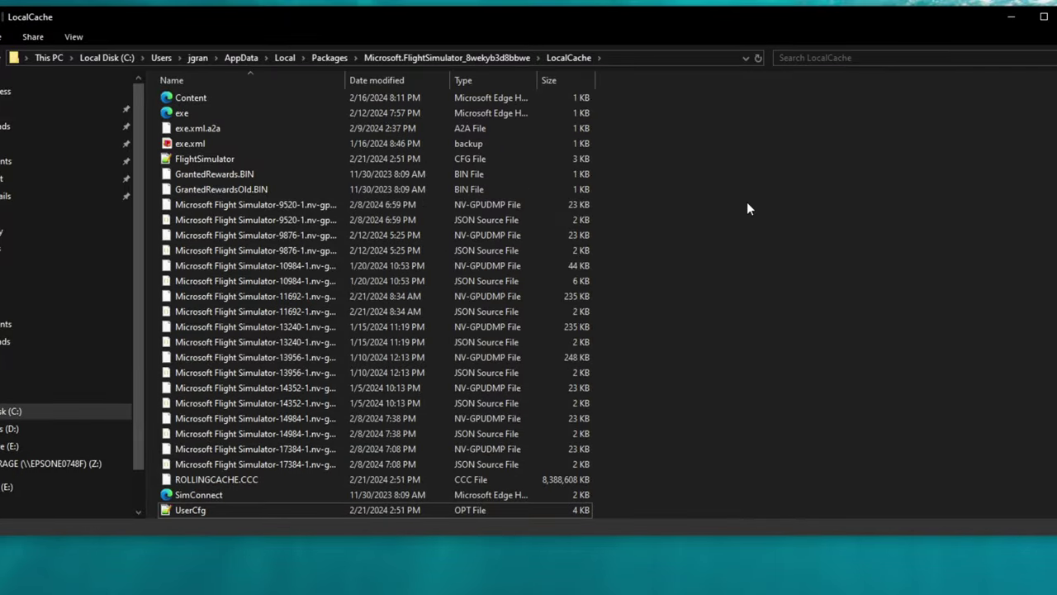
{"action": "left_click", "coordinate": [307, 513]}
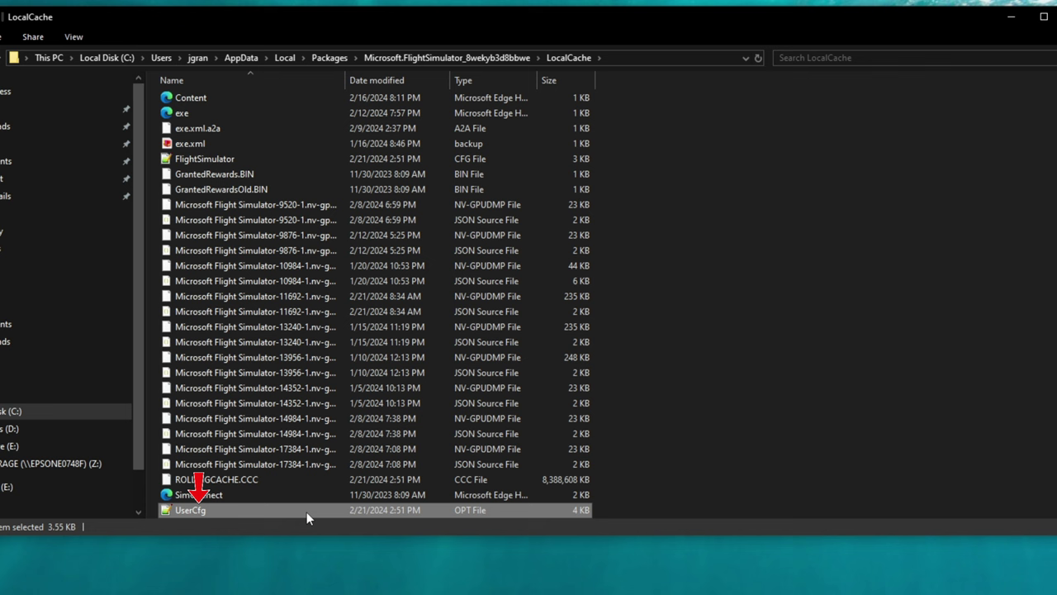
{"action": "right_click", "coordinate": [307, 511]}
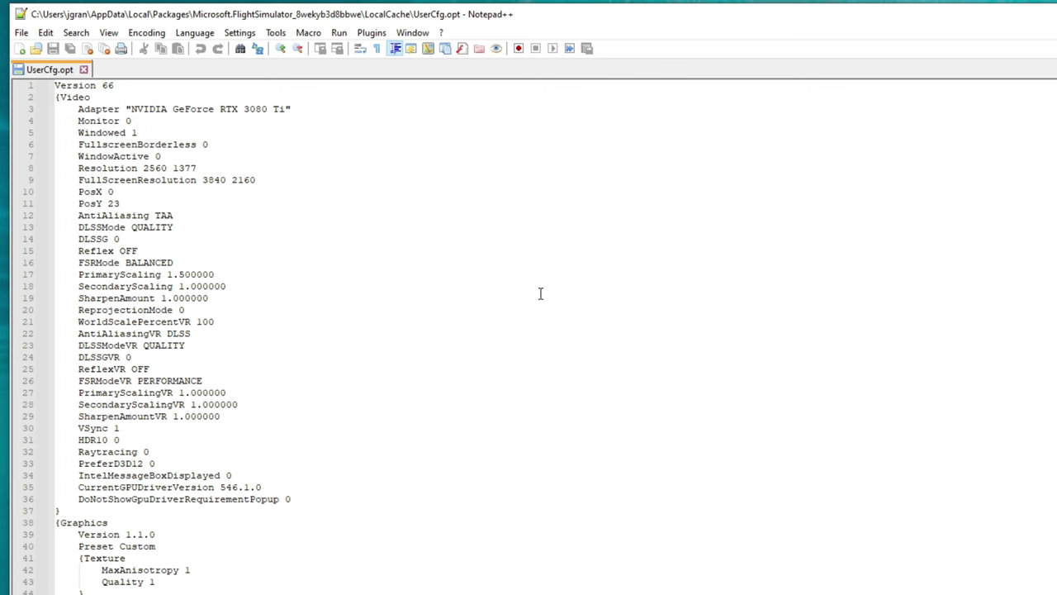
Examine the Size value of the Shadows block in the Graphics section of UserCfg.opt
{"action": "scroll", "coordinate": [540, 293], "scroll_direction": "down", "scroll_amount": 8}
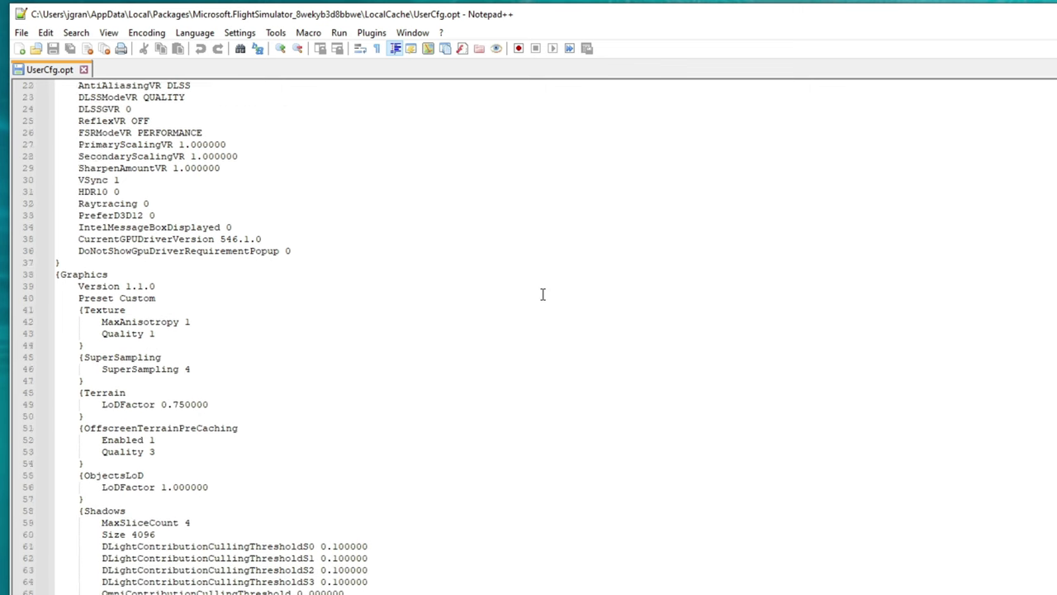
{"action": "scroll", "coordinate": [545, 287], "scroll_direction": "down", "scroll_amount": 2}
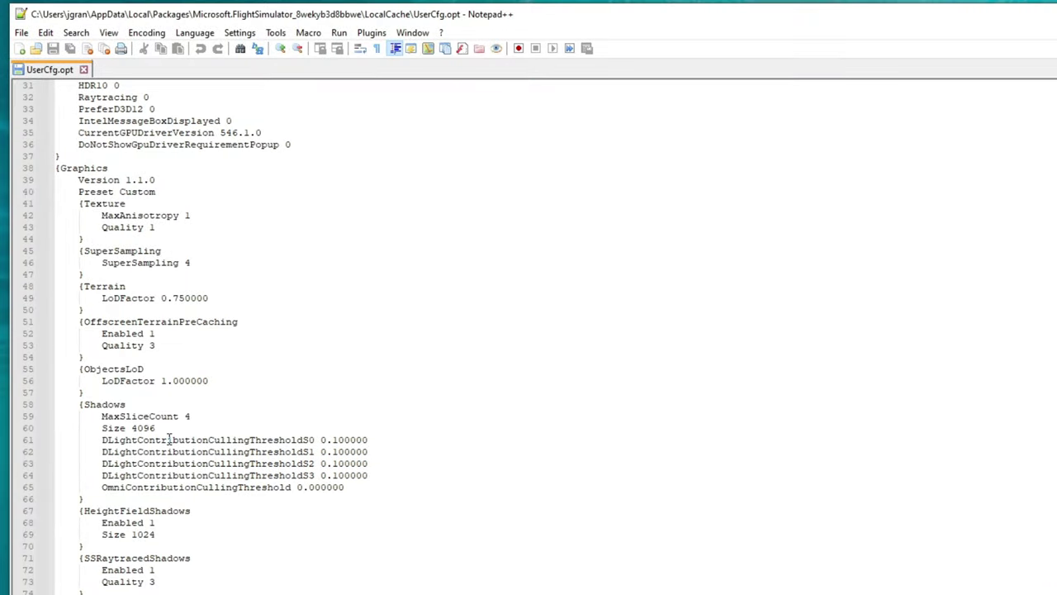
{"action": "left_click_drag", "start_coordinate": [154, 427], "coordinate": [131, 428]}
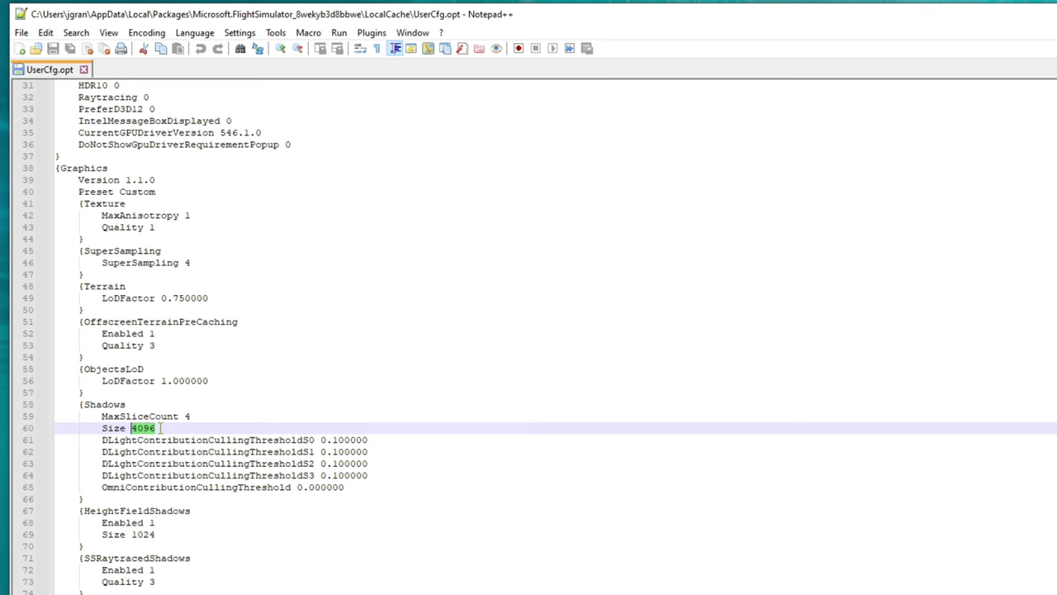
{"action": "left_click", "coordinate": [305, 432]}
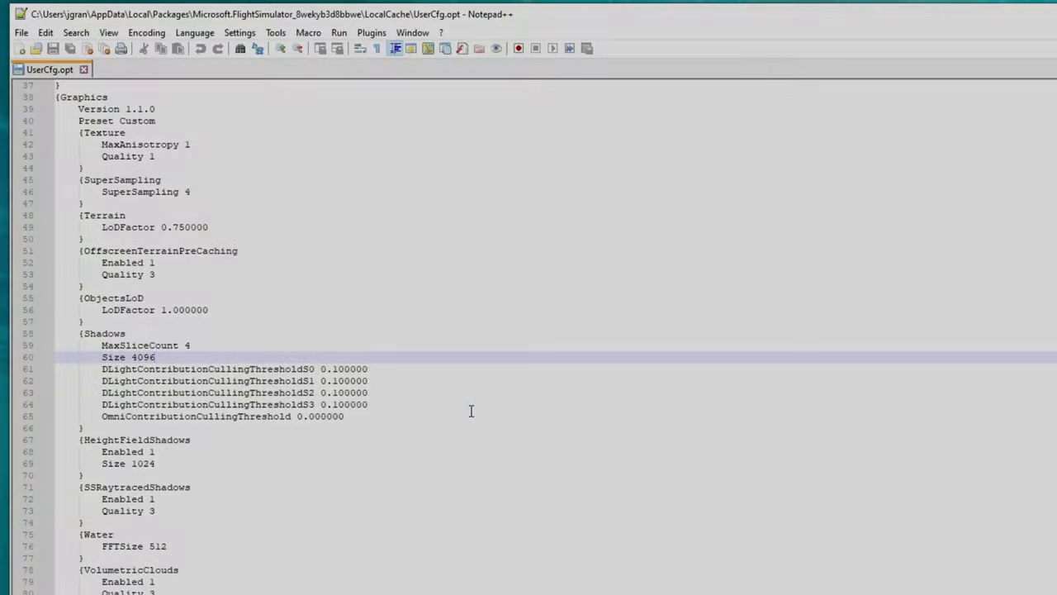
Locate the PostProcess block in the Graphics section and examine its effect settings
{"action": "scroll", "coordinate": [471, 410], "scroll_direction": "down", "scroll_amount": 19}
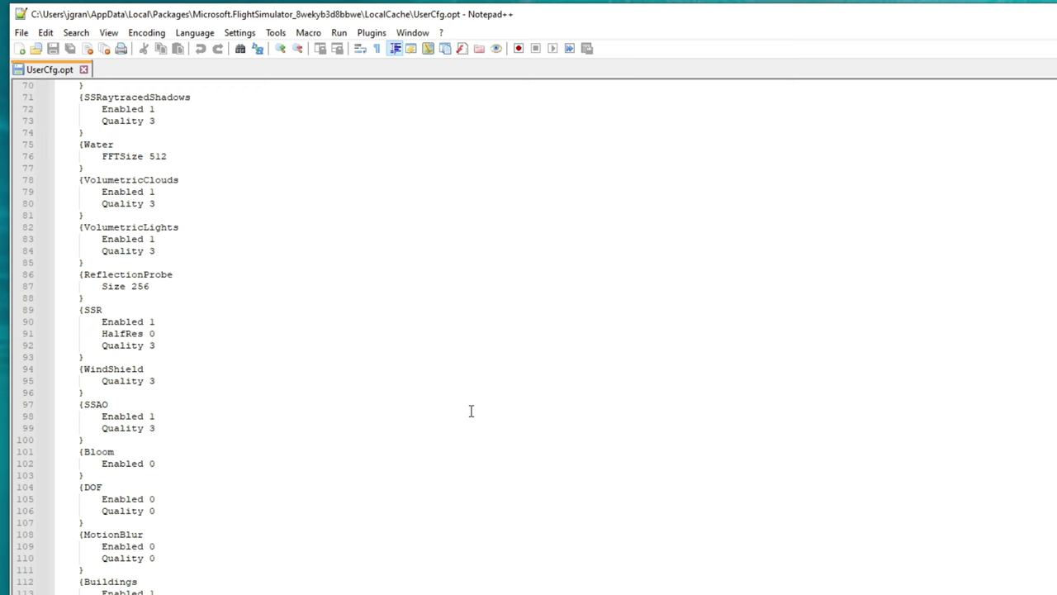
{"action": "scroll", "coordinate": [470, 410], "scroll_direction": "down", "scroll_amount": 3}
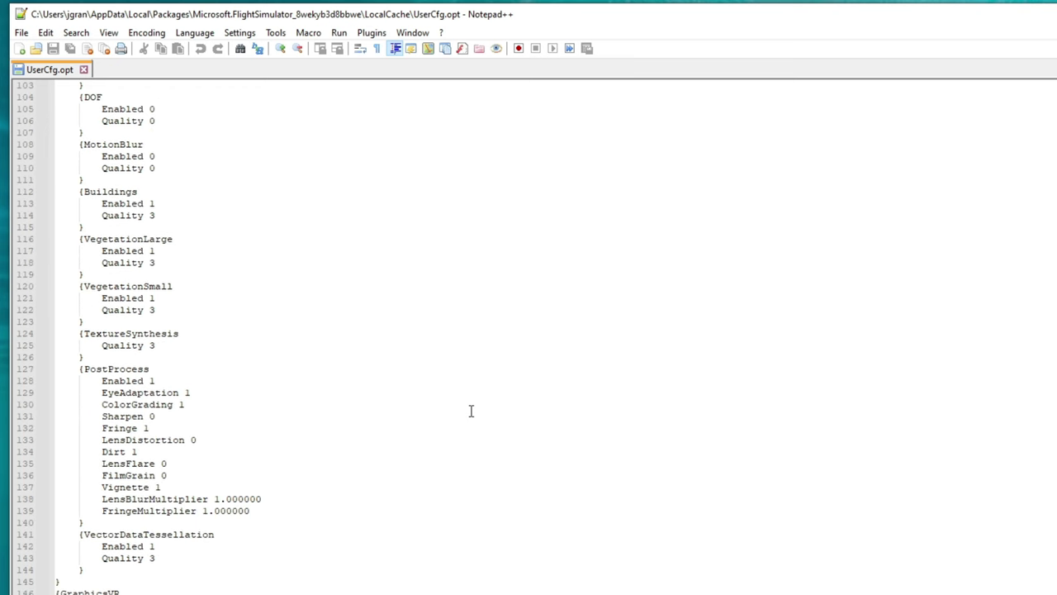
{"action": "left_click_drag", "start_coordinate": [86, 369], "coordinate": [149, 369]}
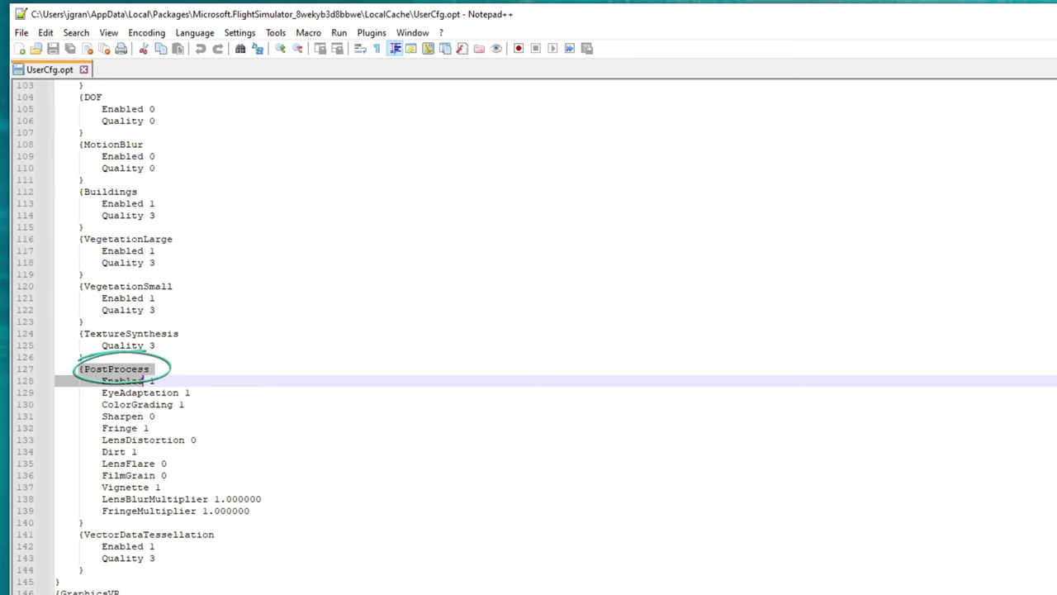
{"action": "left_click", "coordinate": [168, 372]}
{"action": "double_click", "coordinate": [169, 372]}
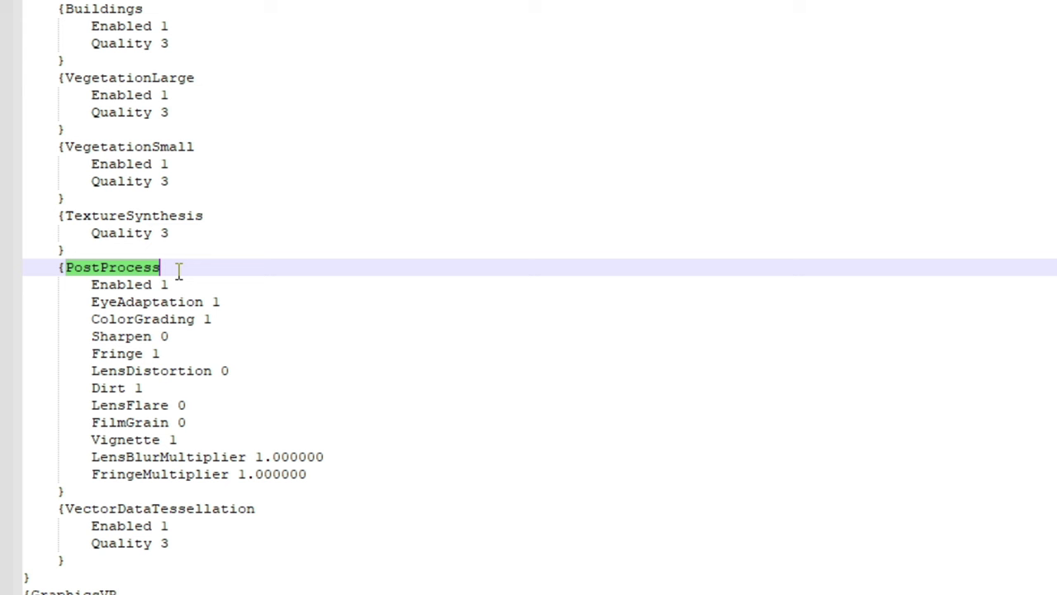
Set FilmGrain to 0 in the Graphics section's PostProcess block
{"action": "left_click_drag", "start_coordinate": [91, 422], "coordinate": [176, 422]}
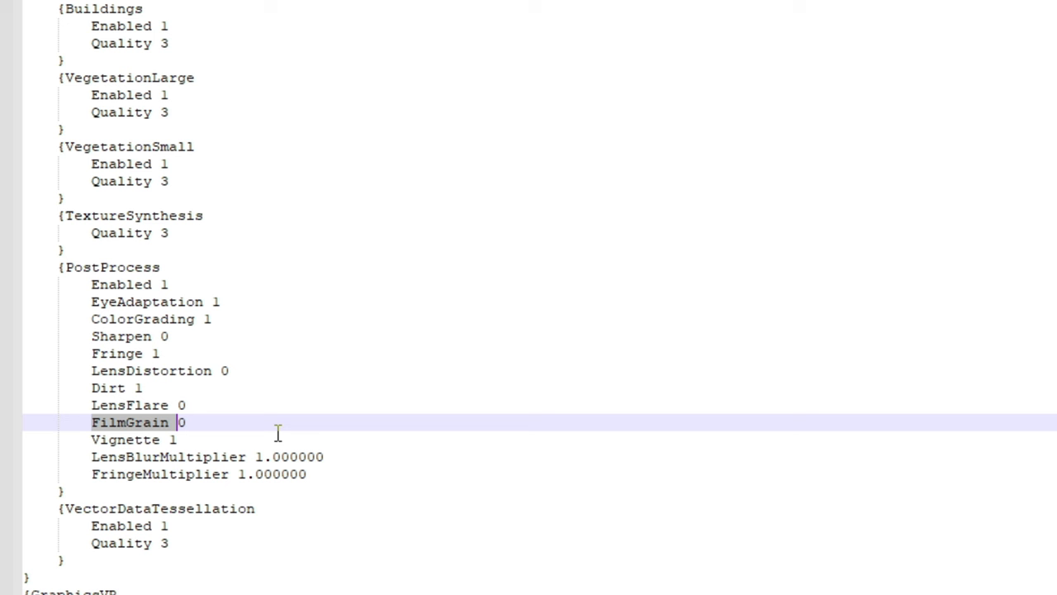
{"action": "left_click", "coordinate": [266, 429]}
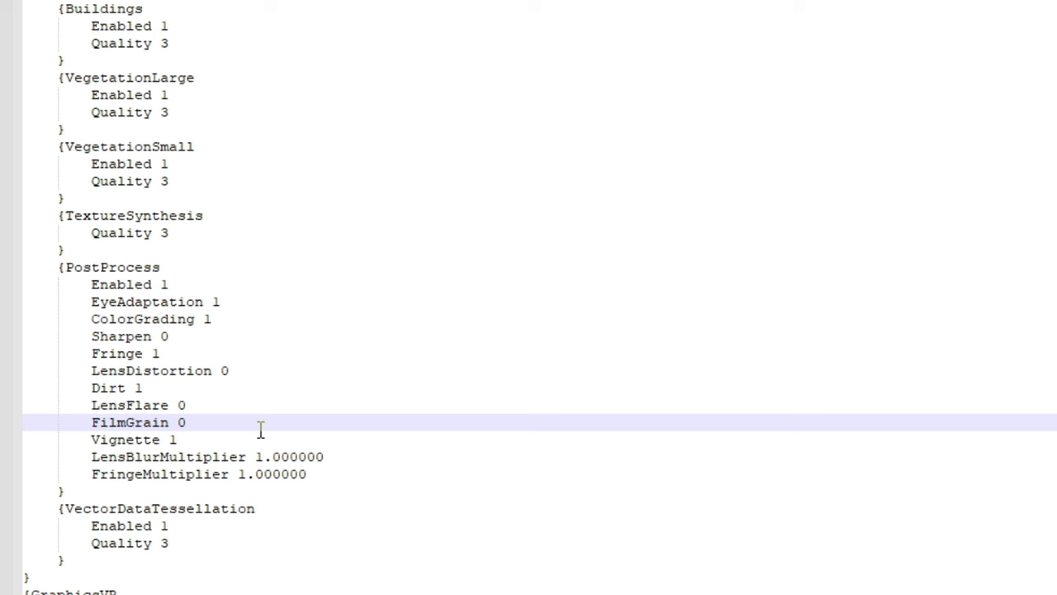
{"action": "key", "text": "BackSpace"}
{"action": "type", "text": "0"}
Try ColorGrading at 0 in the Graphics section's PostProcess block and restore it to 1
{"action": "left_click", "coordinate": [161, 336]}
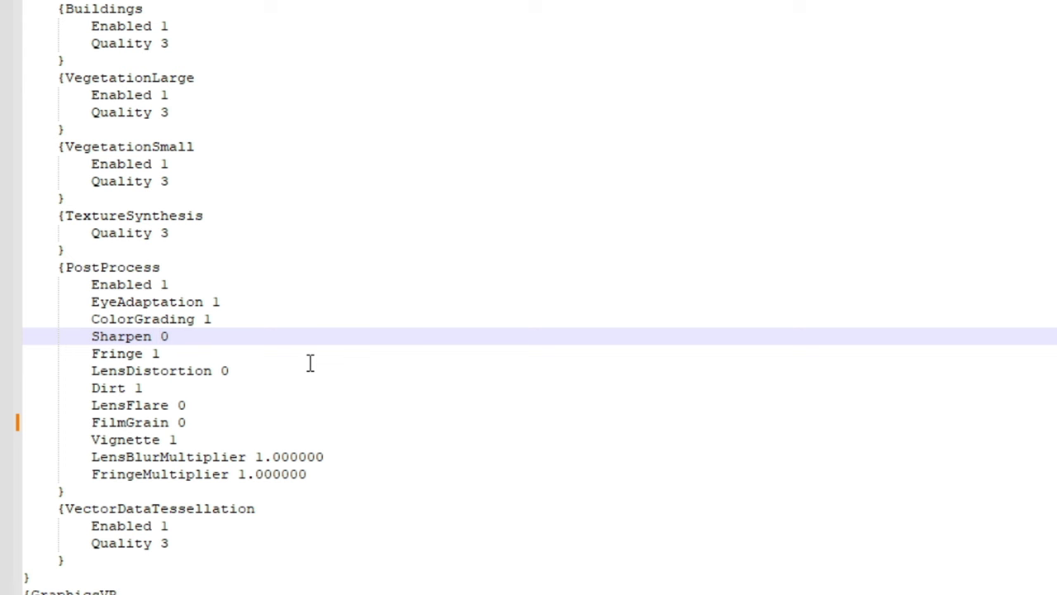
{"action": "left_click", "coordinate": [261, 323]}
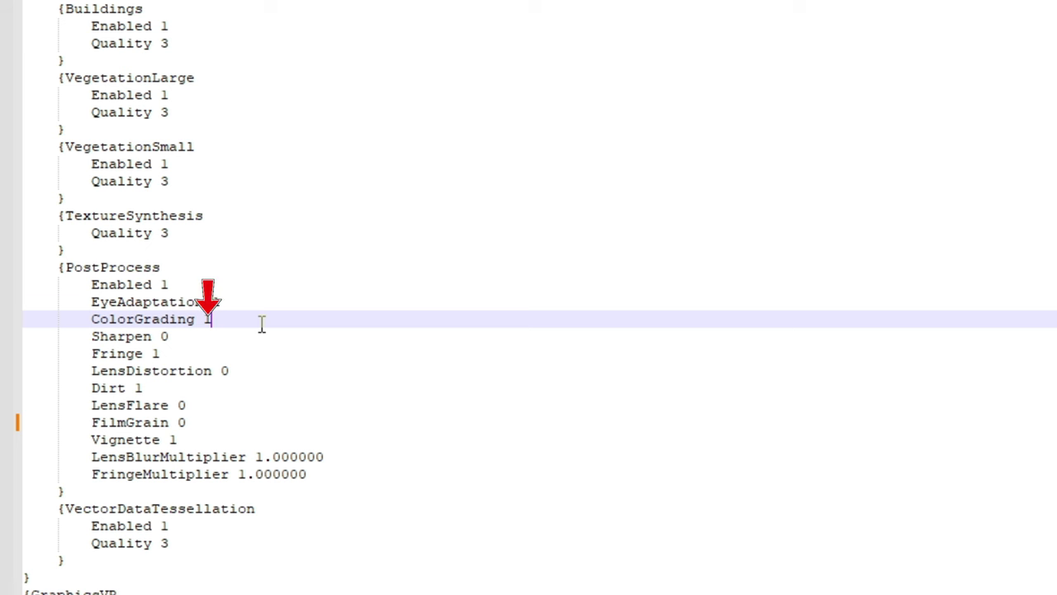
{"action": "key", "text": "BackSpace"}
{"action": "type", "text": "0"}
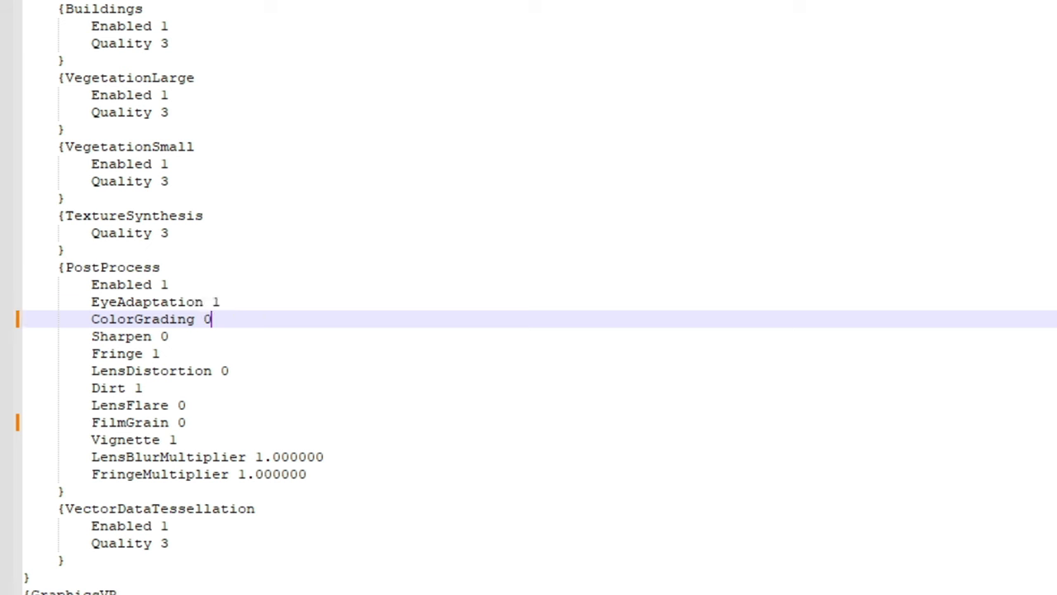
{"action": "key", "text": "BackSpace"}
{"action": "type", "text": "1"}
Set Fringe to 1 in the Graphics section's PostProcess block and save the configuration file
{"action": "left_click", "coordinate": [223, 353]}
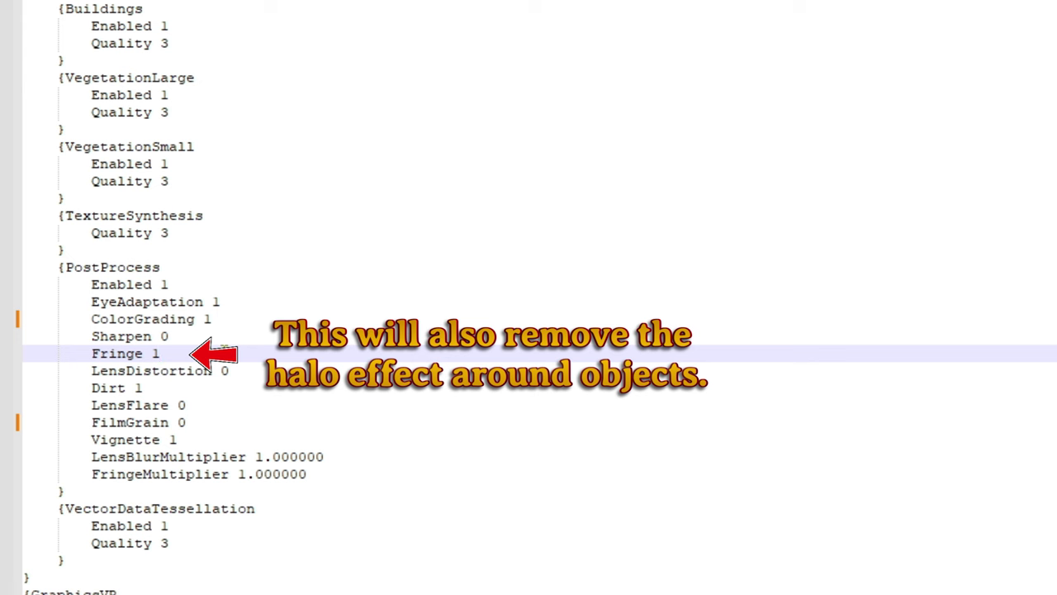
{"action": "key", "text": "BackSpace"}
{"action": "type", "text": "1"}
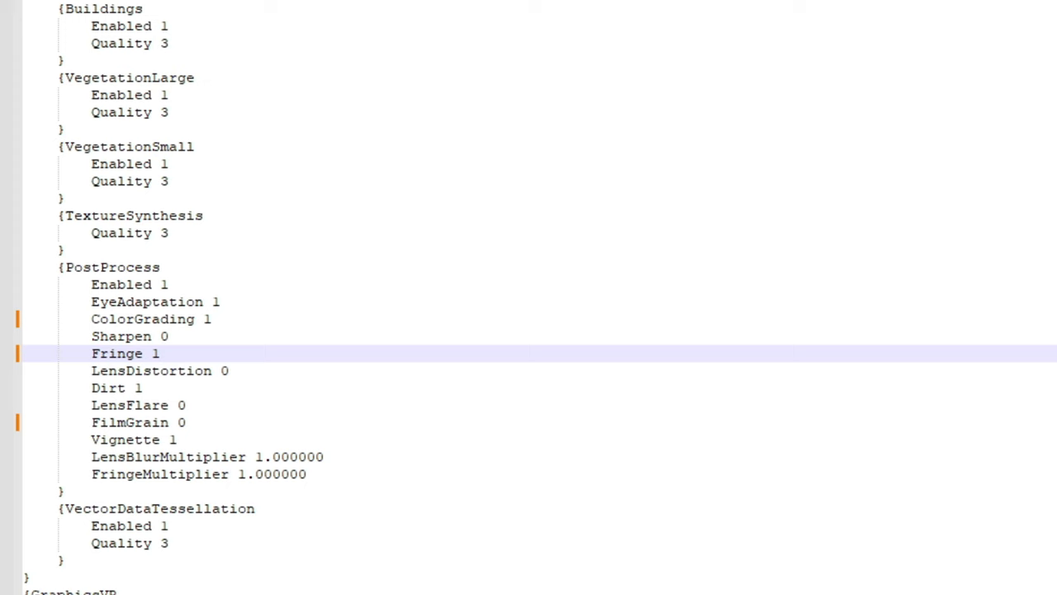
{"action": "key", "text": "ctrl+s"}
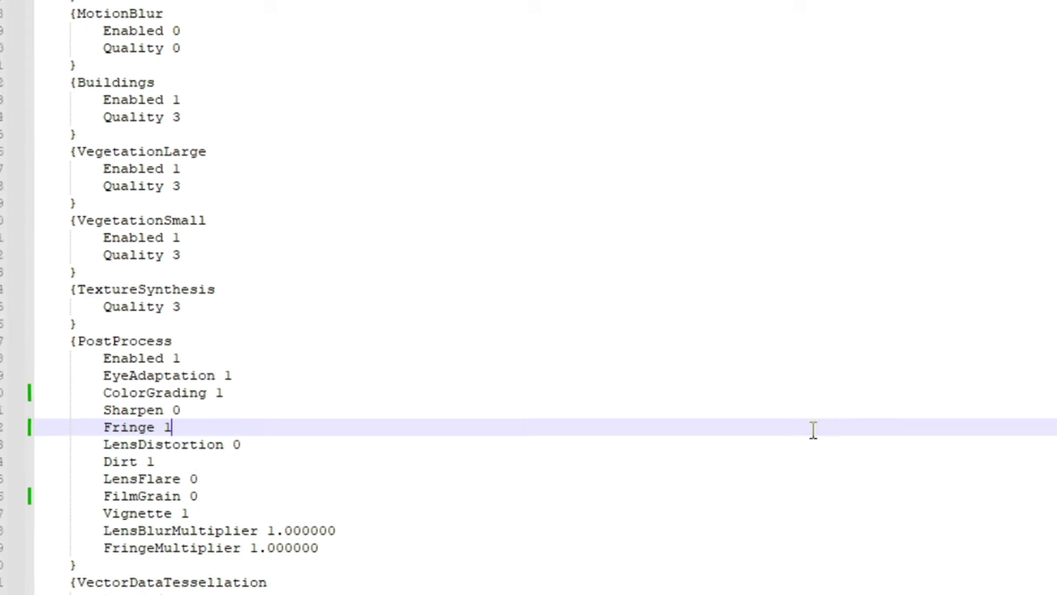
{"action": "left_click", "coordinate": [17, 41]}
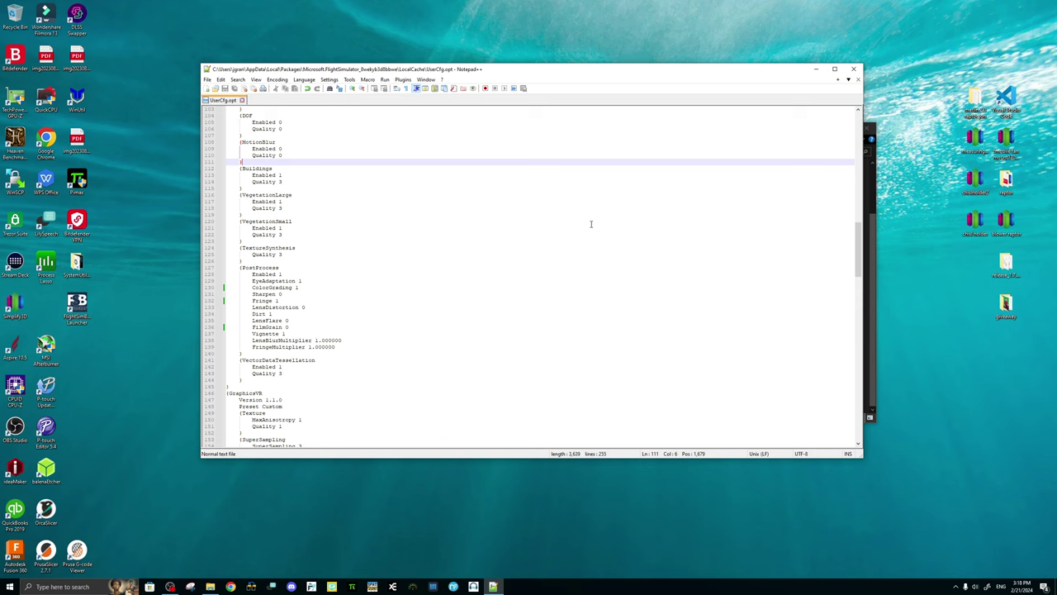
Examine the Size value of the Shadows block in the GraphicsVR section
{"action": "scroll", "coordinate": [592, 224], "scroll_direction": "down", "scroll_amount": 7}
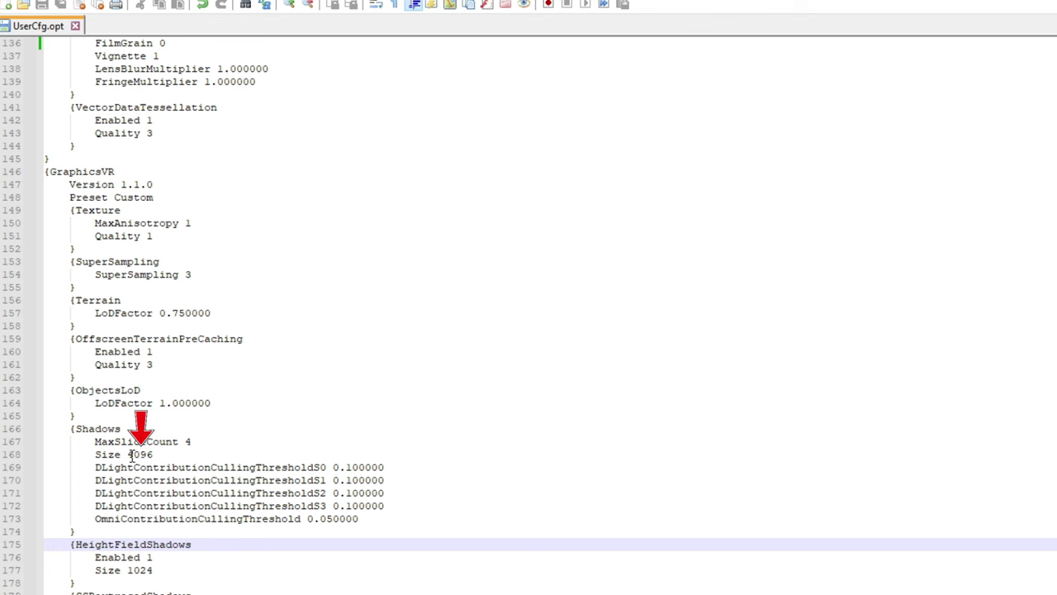
{"action": "left_click_drag", "start_coordinate": [127, 454], "coordinate": [156, 455]}
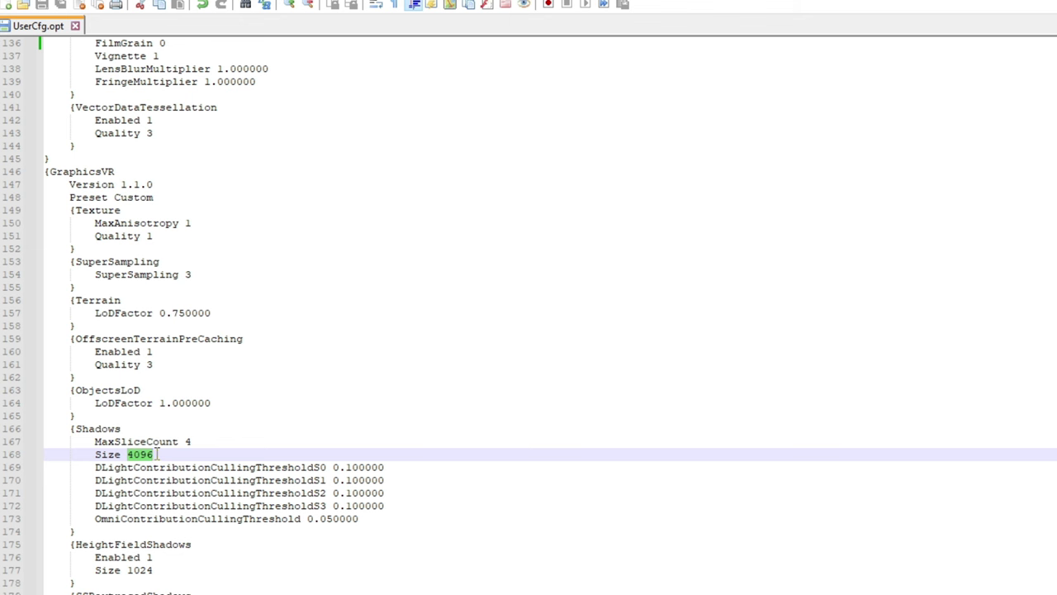
{"action": "left_click", "coordinate": [519, 583]}
Locate the GraphicsVR section's PostProcess block and examine its Sharpen setting
{"action": "scroll", "coordinate": [519, 547], "scroll_direction": "down", "scroll_amount": 20}
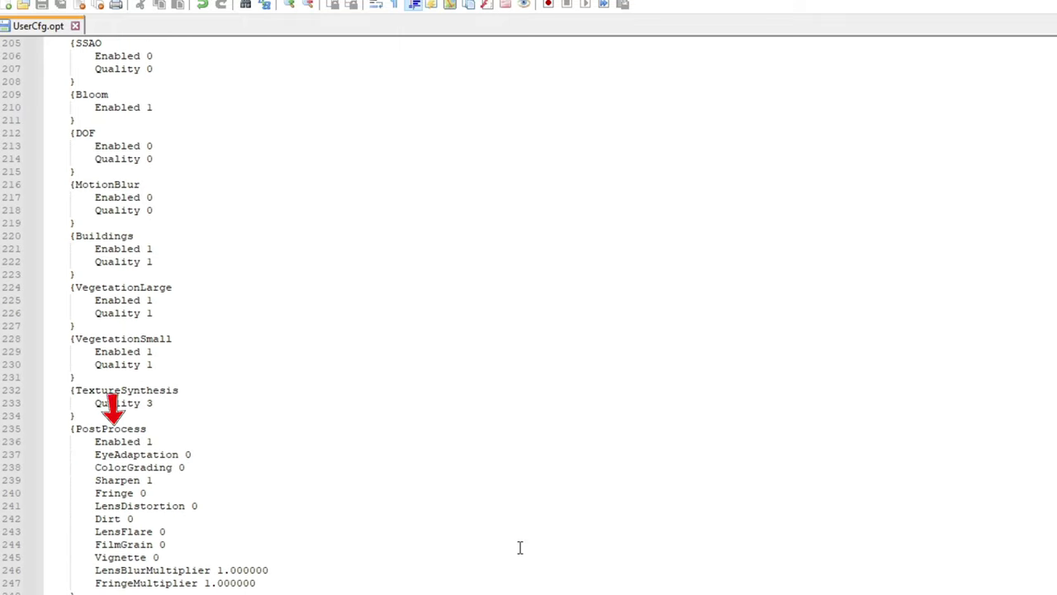
{"action": "left_click", "coordinate": [169, 428]}
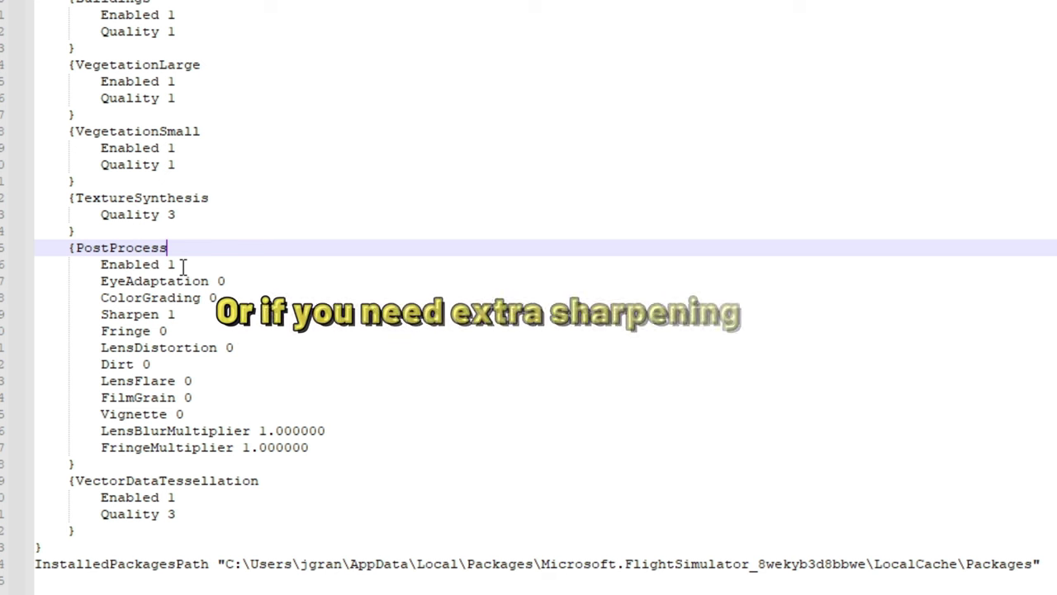
{"action": "left_click", "coordinate": [189, 313]}
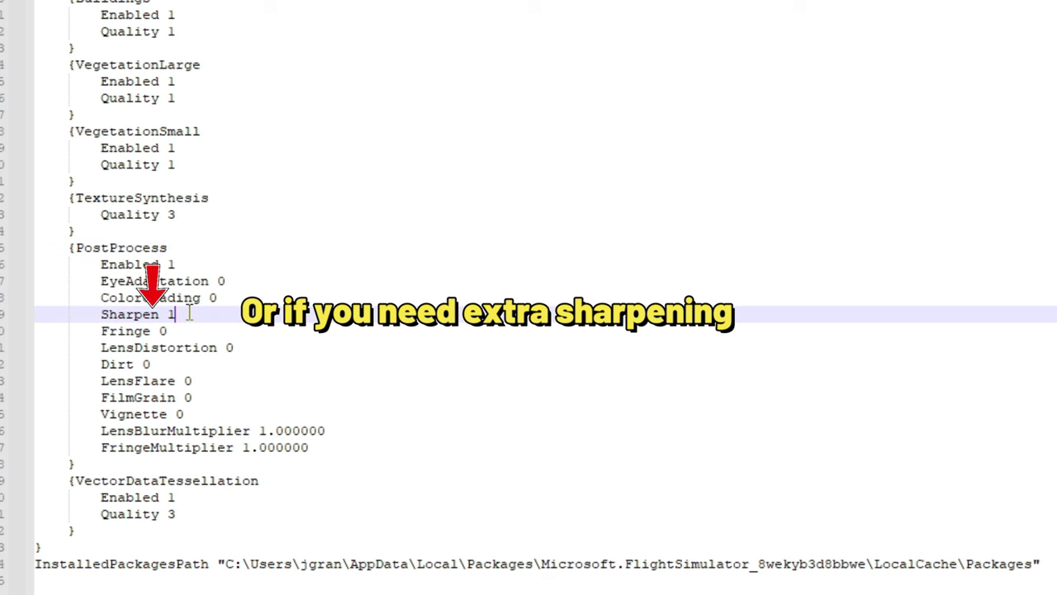